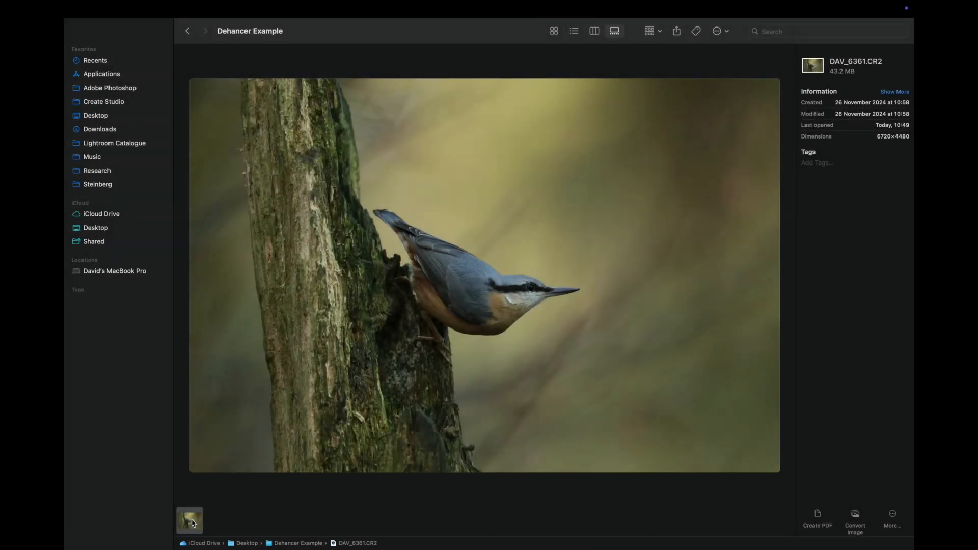
# Step: Open the raw photo DAV_6361.CR2 in Adobe Photoshop 2025
pyautogui.rightClick(193, 523)
pyautogui.moveTo(245, 307)
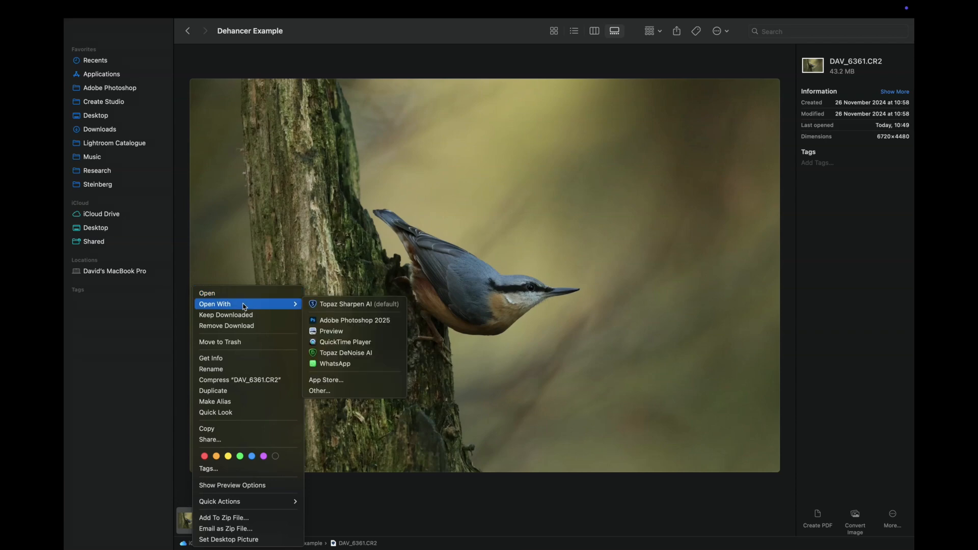
pyautogui.click(330, 321)
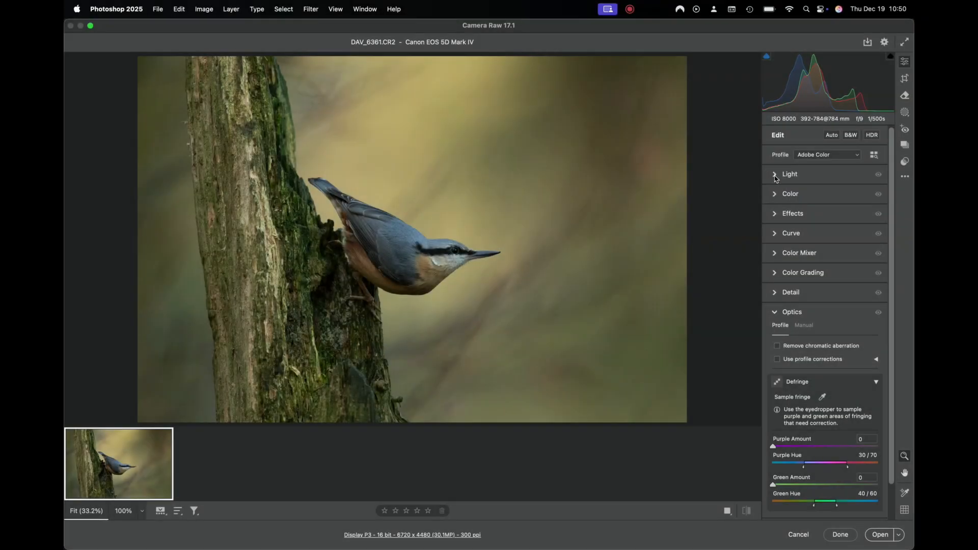
# Step: Set the photo's Blacks to -17 in the Light adjustments, using the clipping preview as a guide
pyautogui.click(774, 175)
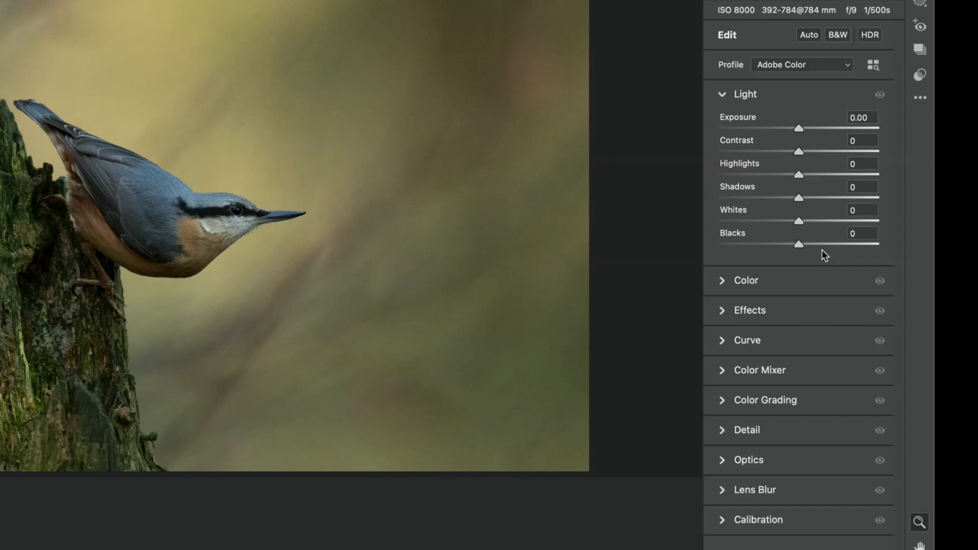
pyautogui.press('alt')
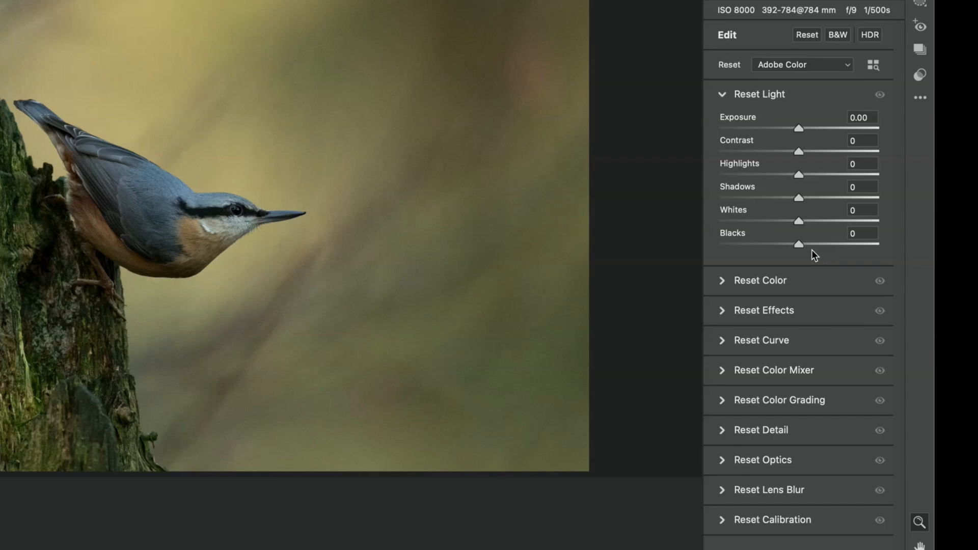
pyautogui.keyDown('alt'); pyautogui.click(799, 244); pyautogui.keyUp('alt')
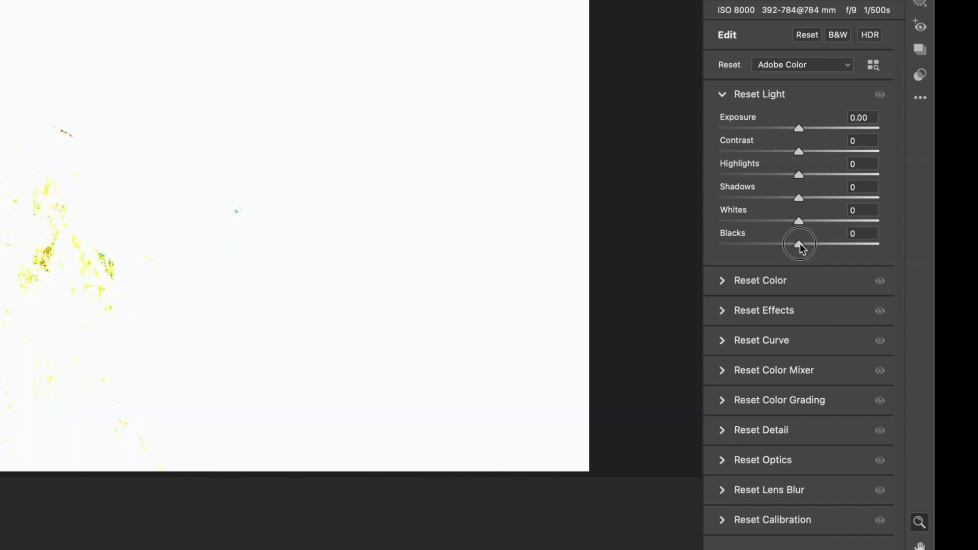
pyautogui.moveTo(800, 245)
pyautogui.mouseDown()
pyautogui.moveTo(820, 247)
pyautogui.moveTo(788, 245)
pyautogui.mouseUp()
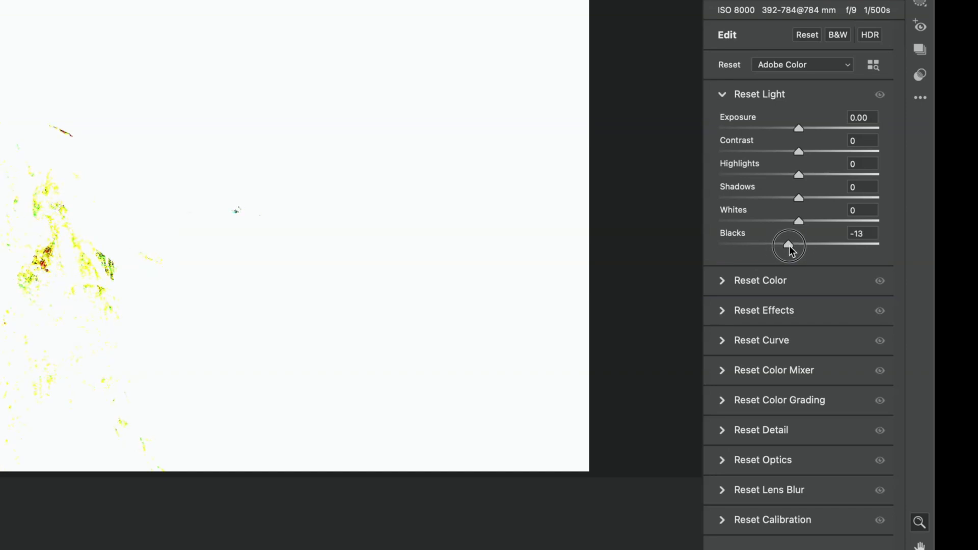
pyautogui.moveTo(789, 246); pyautogui.dragTo(787, 247)
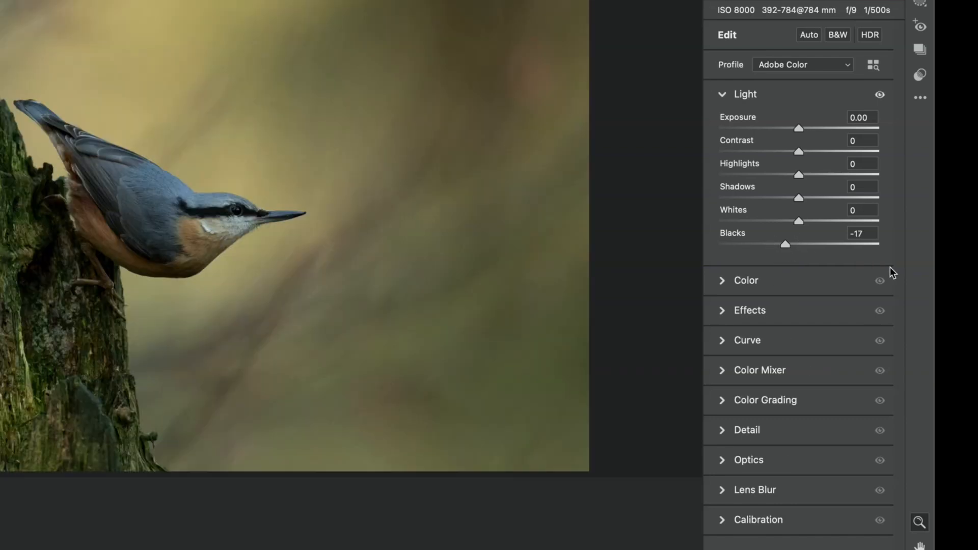
# Step: Set the photo's Whites to +50 while checking the highlight clipping preview
pyautogui.press('alt')
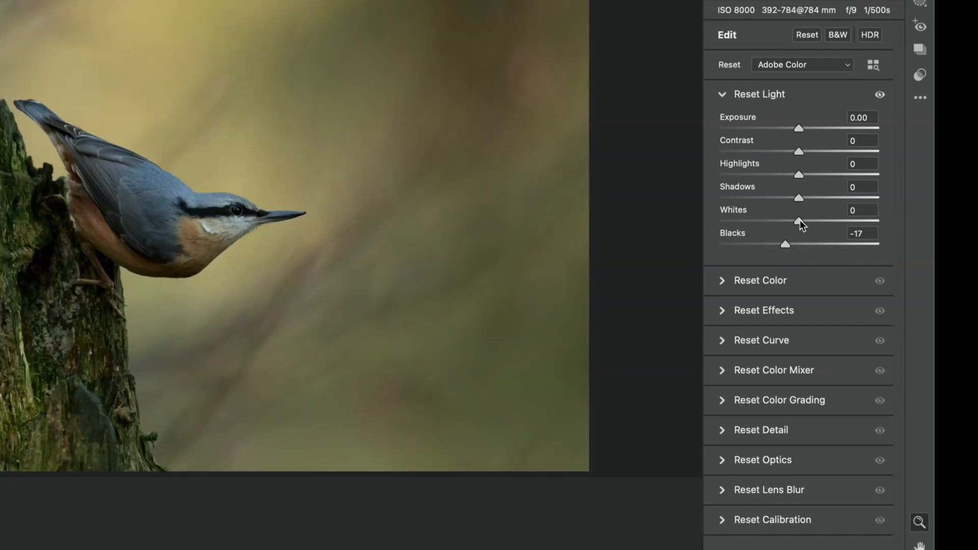
pyautogui.moveTo(799, 220); pyautogui.dragTo(847, 239)
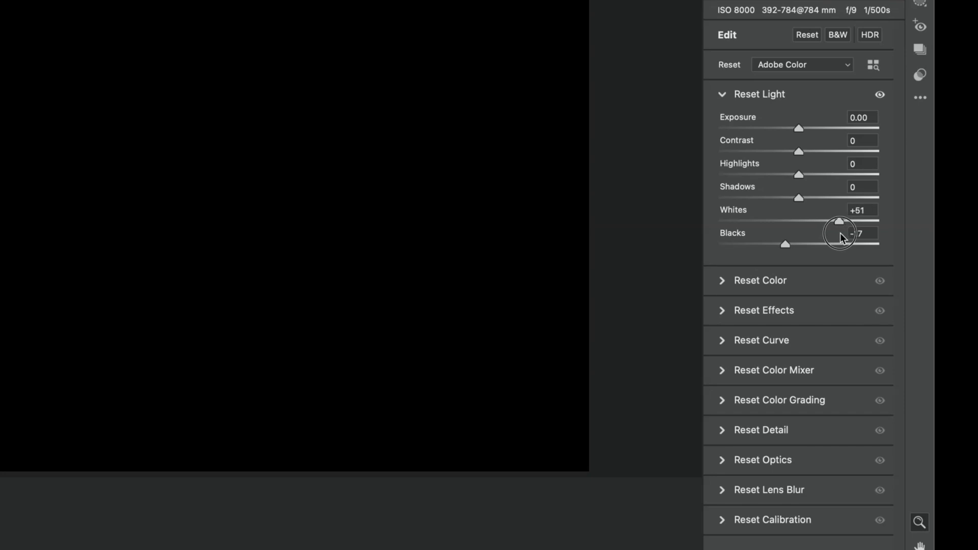
pyautogui.moveTo(840, 237); pyautogui.dragTo(840, 237)
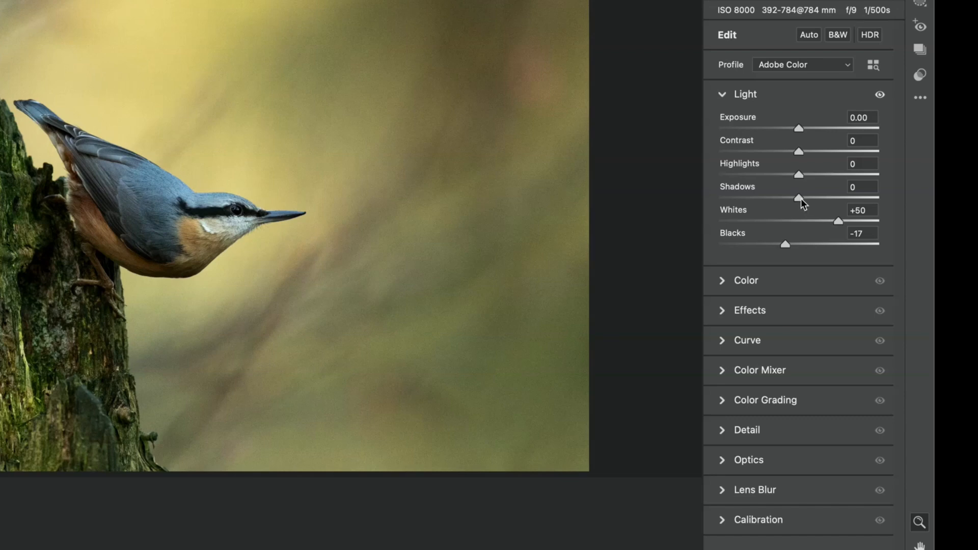
# Step: Set Shadows to +34 and Highlights to about +38, and raise Contrast slightly
pyautogui.moveTo(801, 199); pyautogui.dragTo(827, 216)
pyautogui.moveTo(800, 176); pyautogui.dragTo(828, 186)
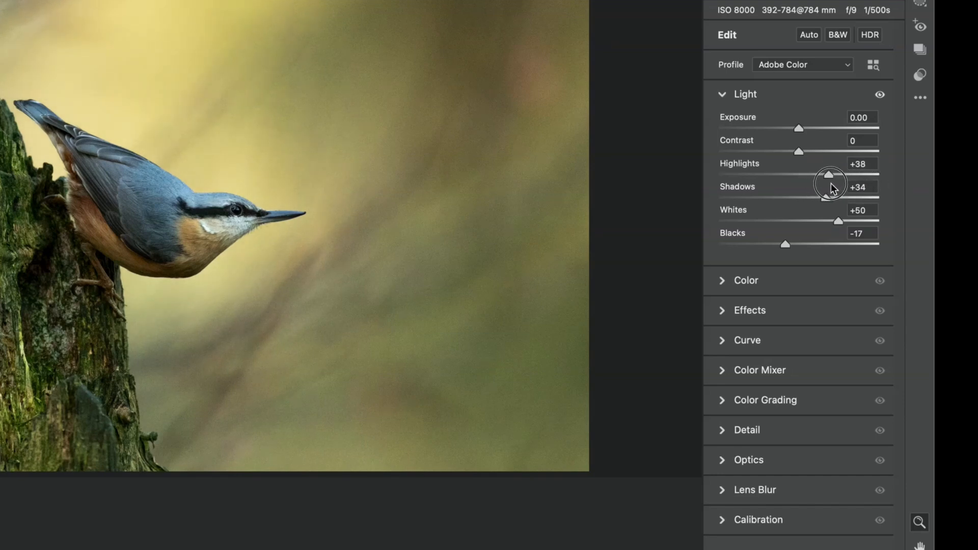
pyautogui.moveTo(830, 187); pyautogui.dragTo(830, 188)
pyautogui.moveTo(801, 156)
pyautogui.mouseDown()
pyautogui.moveTo(784, 151)
pyautogui.moveTo(812, 159)
pyautogui.mouseUp()
# Step: Increase the Sharpening amount in the Detail adjustments and restrict it to the edges with a high Masking value
pyautogui.click(722, 430)
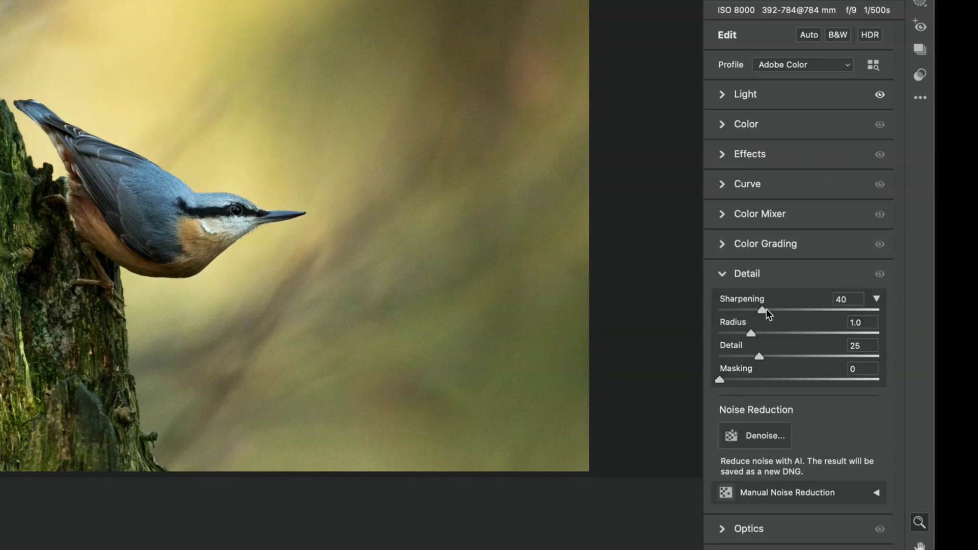
pyautogui.moveTo(764, 309); pyautogui.dragTo(808, 316)
pyautogui.press('alt')
pyautogui.moveTo(720, 380); pyautogui.dragTo(849, 383)
# Step: Enable chromatic aberration removal in the Optics profile corrections
pyautogui.click(722, 530)
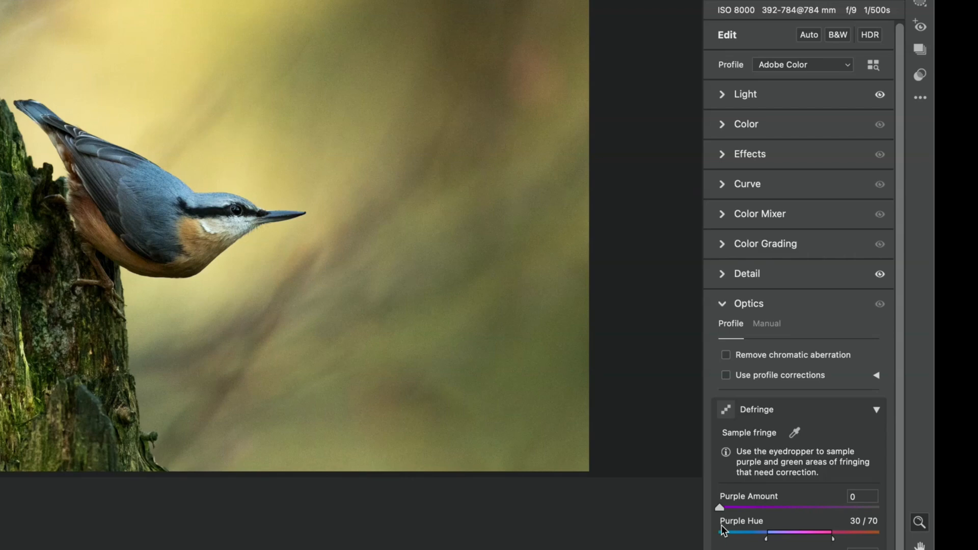
pyautogui.scroll(-3, 823, 466)
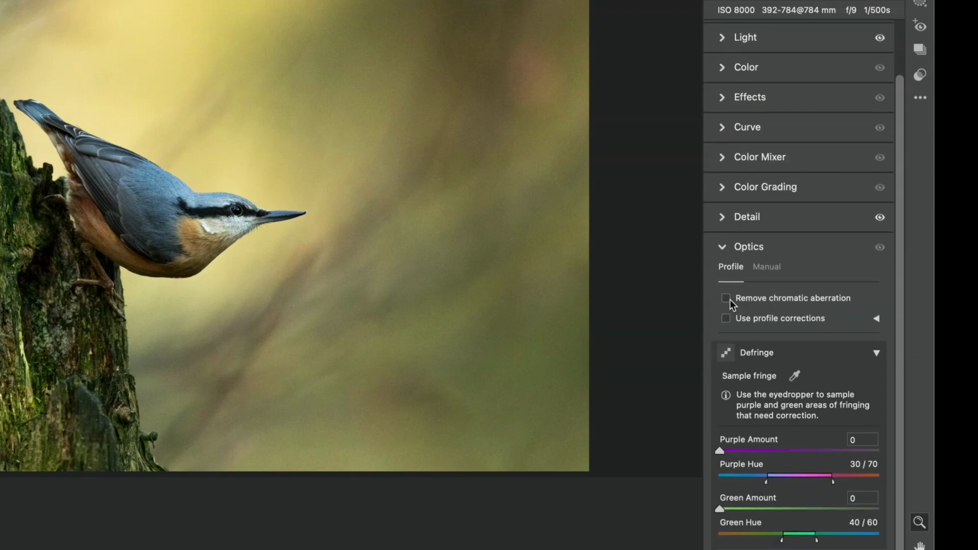
pyautogui.click(727, 299)
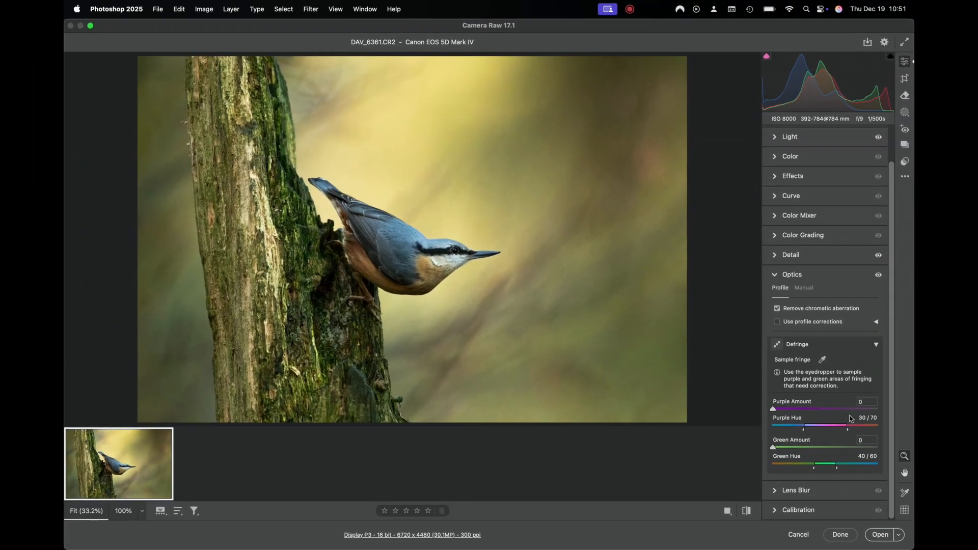
# Step: Open the developed raw image as a document and convert its Background layer to a Smart Object
pyautogui.click(880, 535)
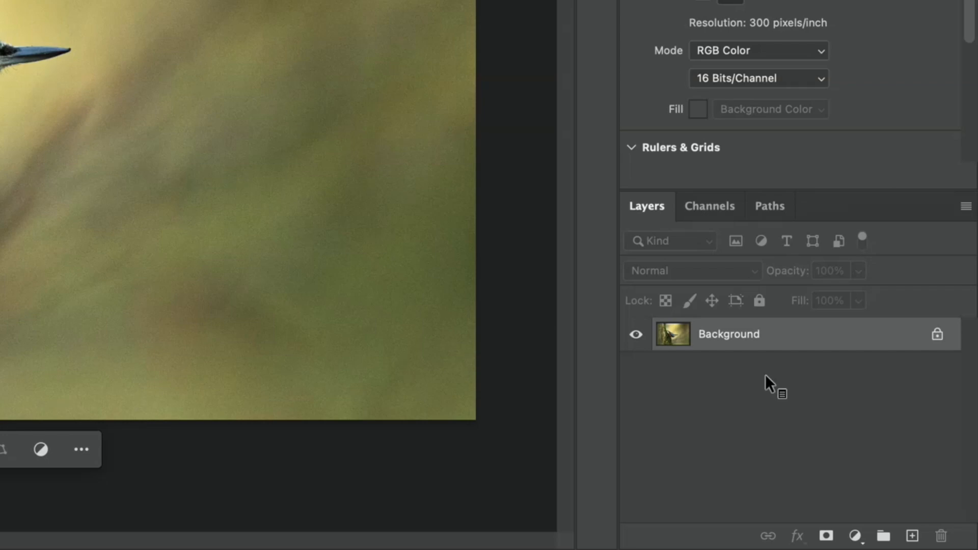
pyautogui.rightClick(745, 331)
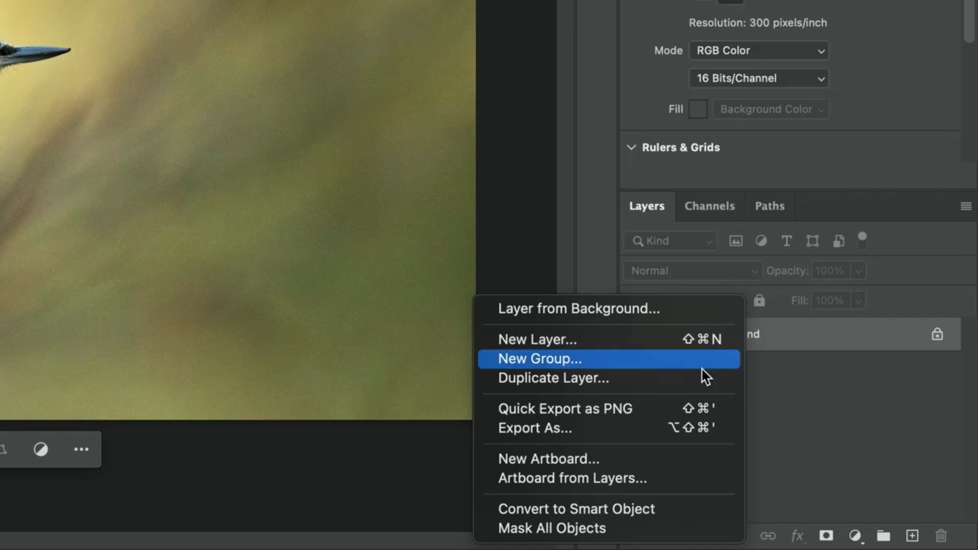
pyautogui.click(621, 508)
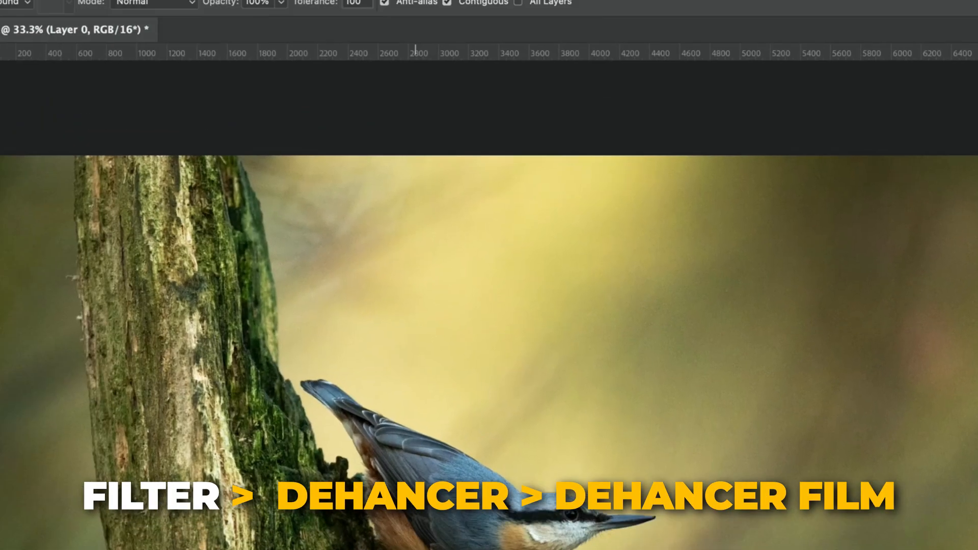
# Step: Launch the Dehancer Film filter on the Smart Object layer
pyautogui.click(393, 17)
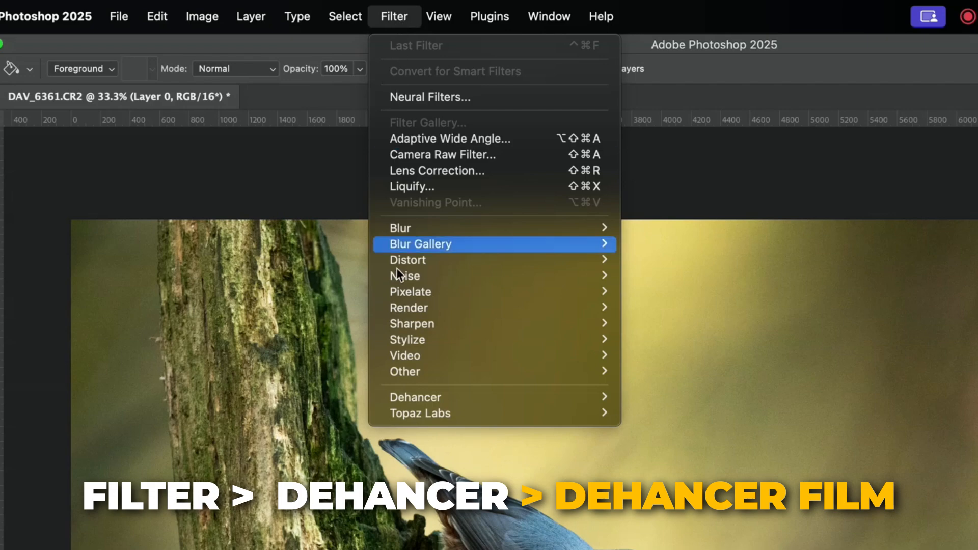
pyautogui.moveTo(417, 397)
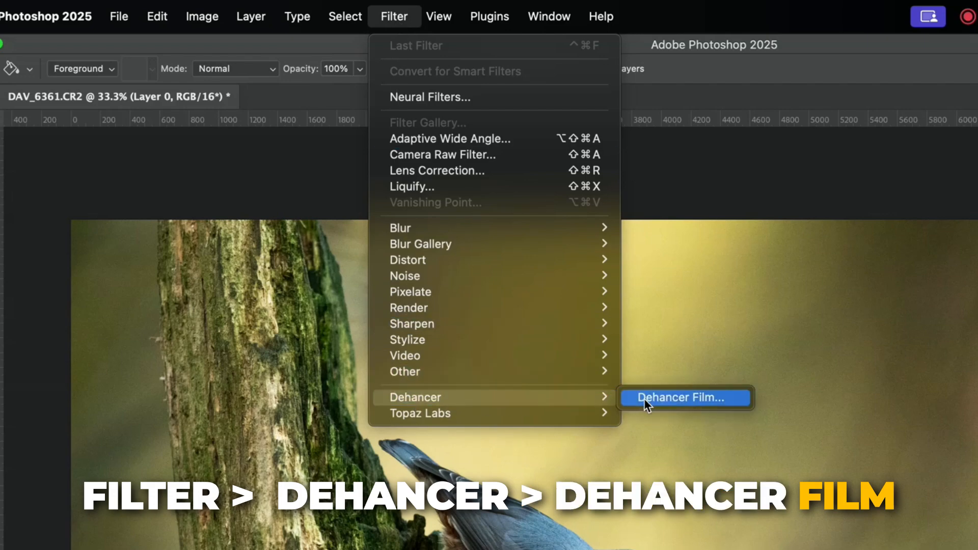
pyautogui.click(661, 397)
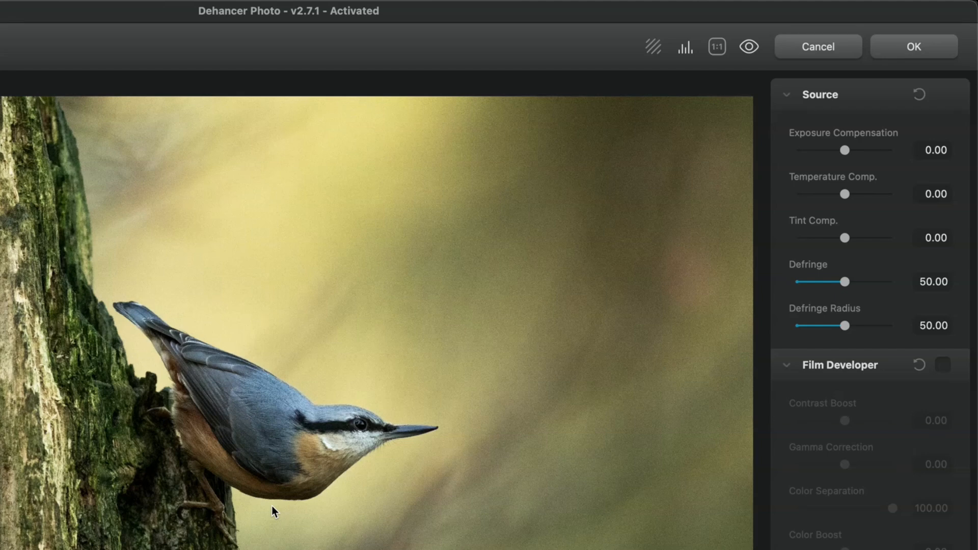
# Step: Check the photo for clipped shadows and highlights with the clipping overlay, including at 1:1 magnification
pyautogui.click(654, 49)
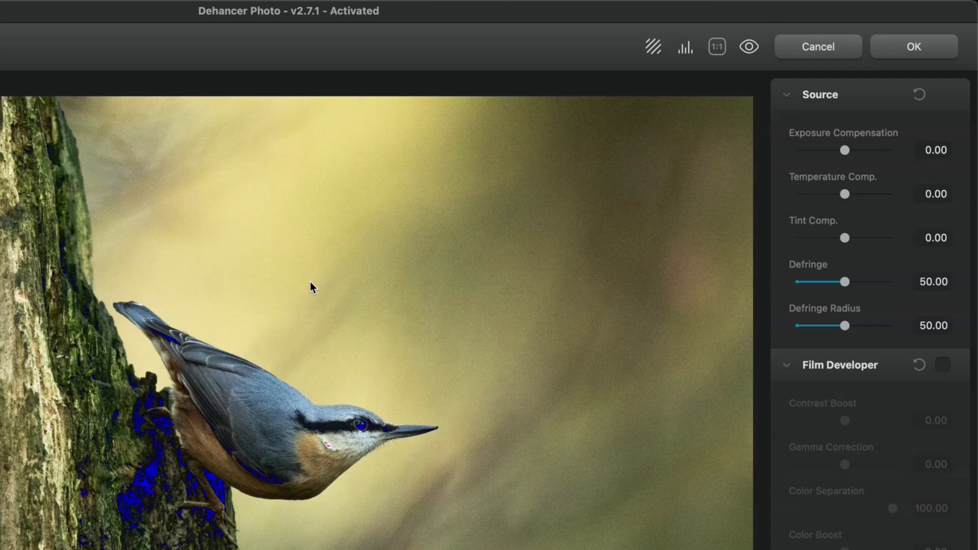
pyautogui.click(718, 48)
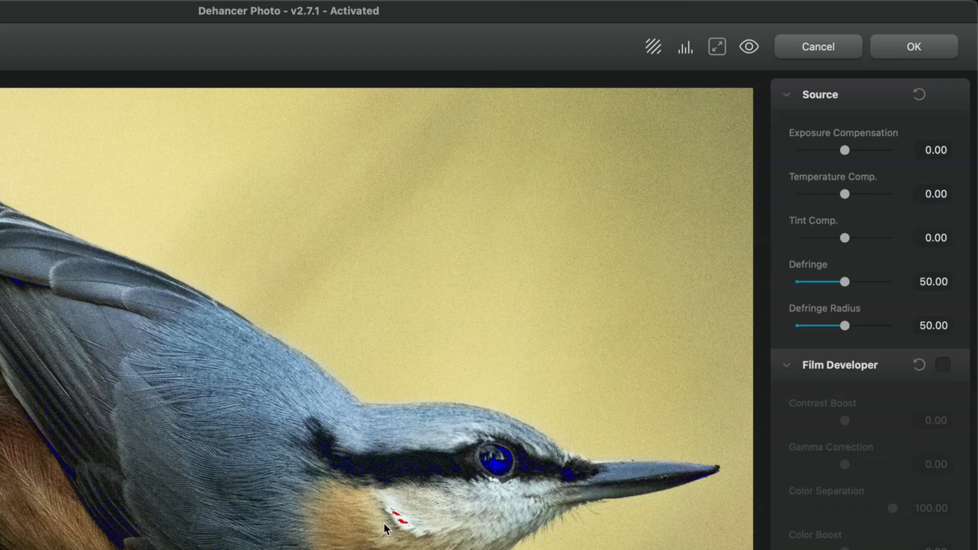
pyautogui.click(713, 54)
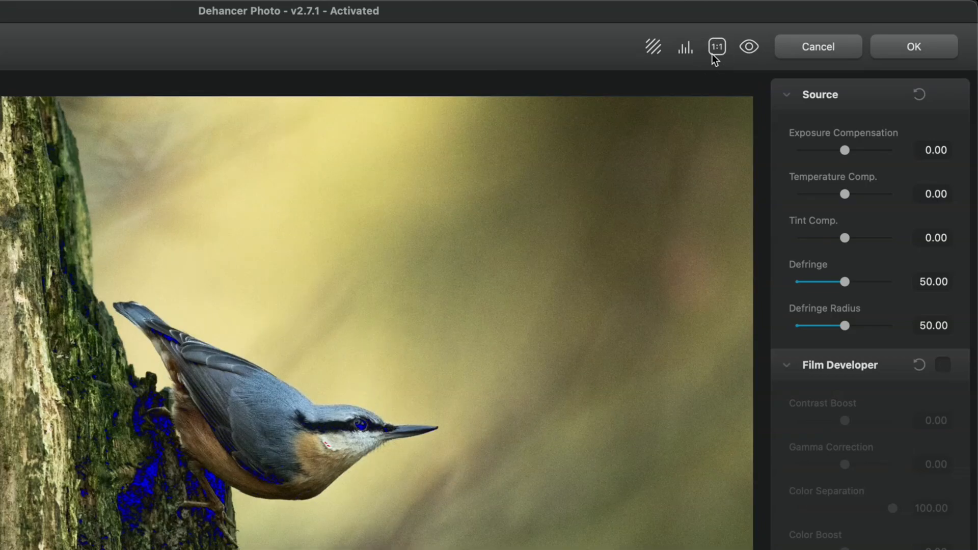
pyautogui.click(657, 49)
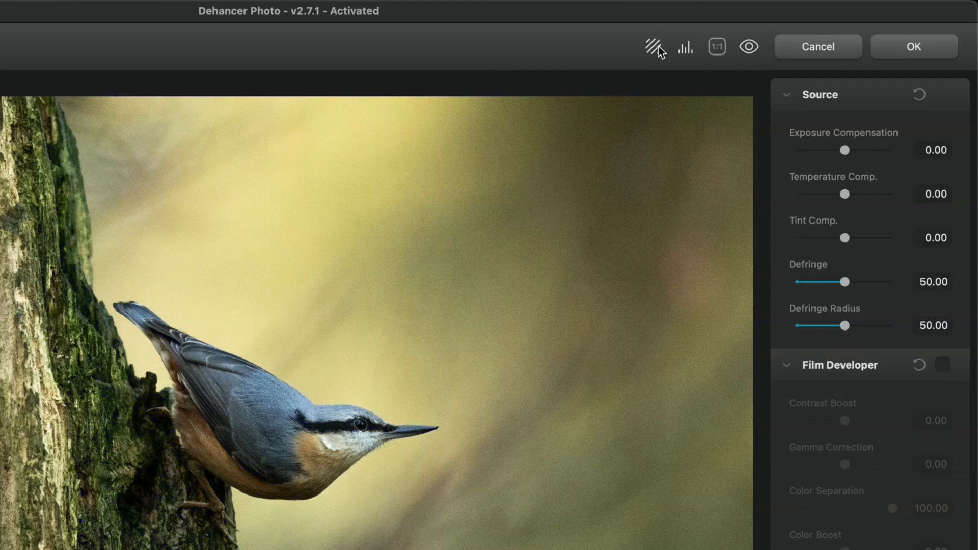
# Step: Set the source's Temperature Comp. to 13.21, and view the presets before returning to the film list
pyautogui.moveTo(845, 194); pyautogui.dragTo(851, 194)
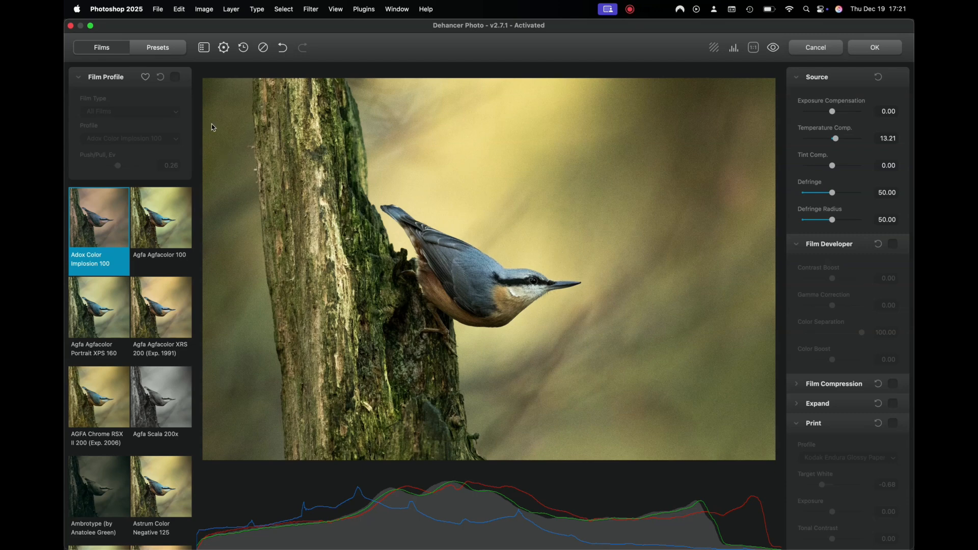
pyautogui.click(173, 52)
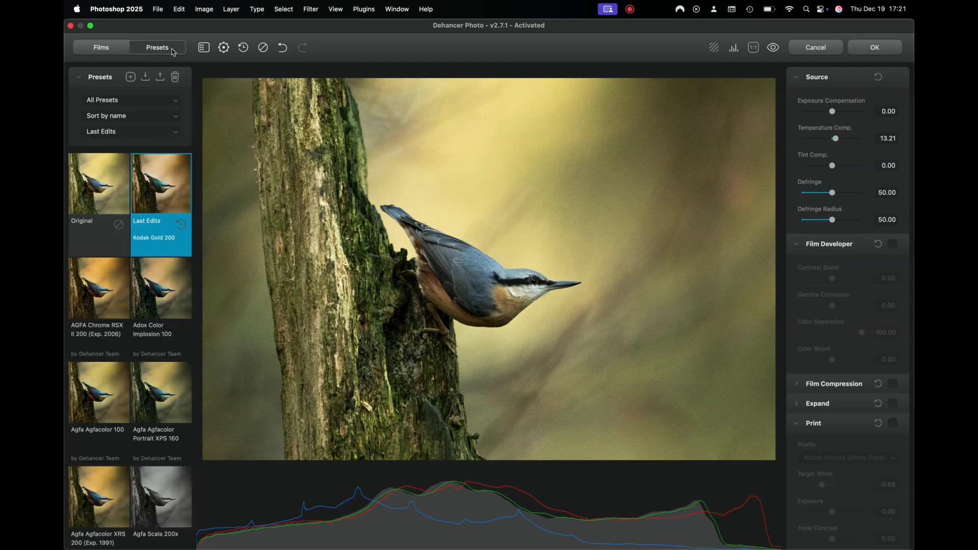
pyautogui.click(116, 53)
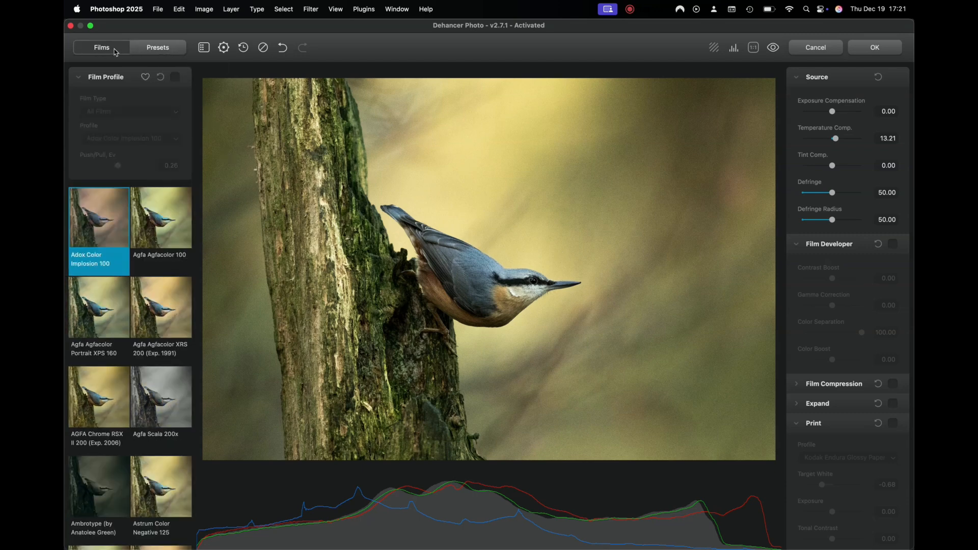
# Step: Enable the film profile, choose Kodak Gold 200 and set its Push/Pull to 0.39 Ev
pyautogui.click(175, 80)
pyautogui.scroll(-10, 149, 375)
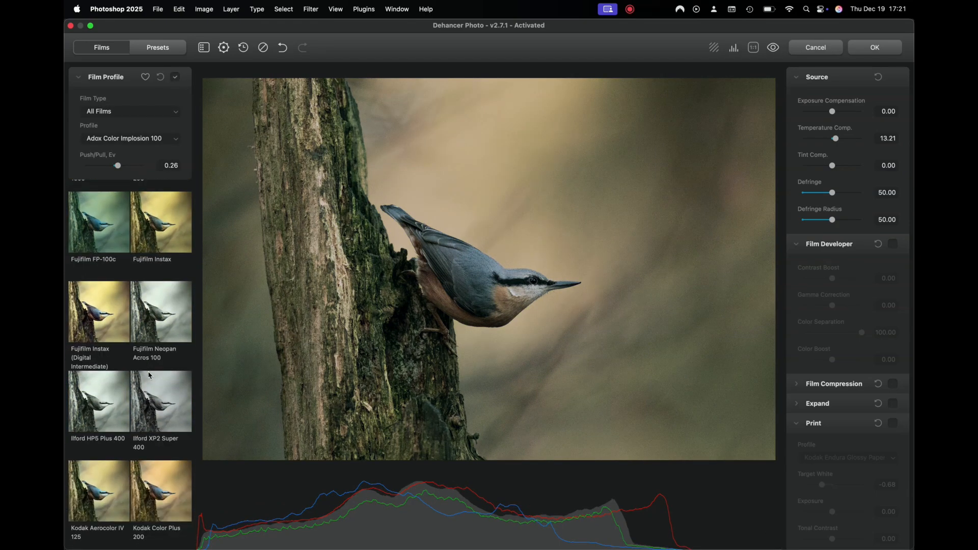
pyautogui.scroll(-10, 149, 376)
pyautogui.click(108, 265)
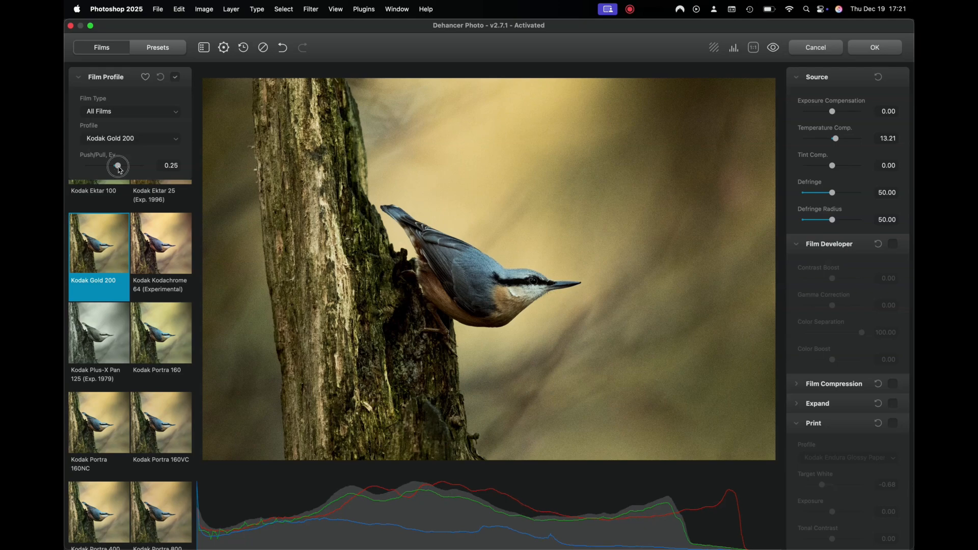
pyautogui.moveTo(120, 170); pyautogui.dragTo(86, 167)
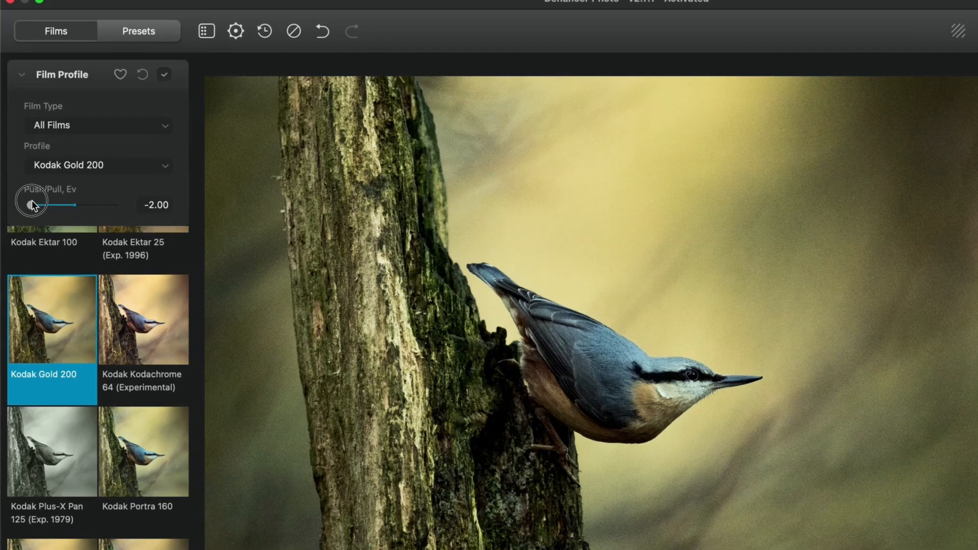
pyautogui.moveTo(31, 205); pyautogui.dragTo(82, 204)
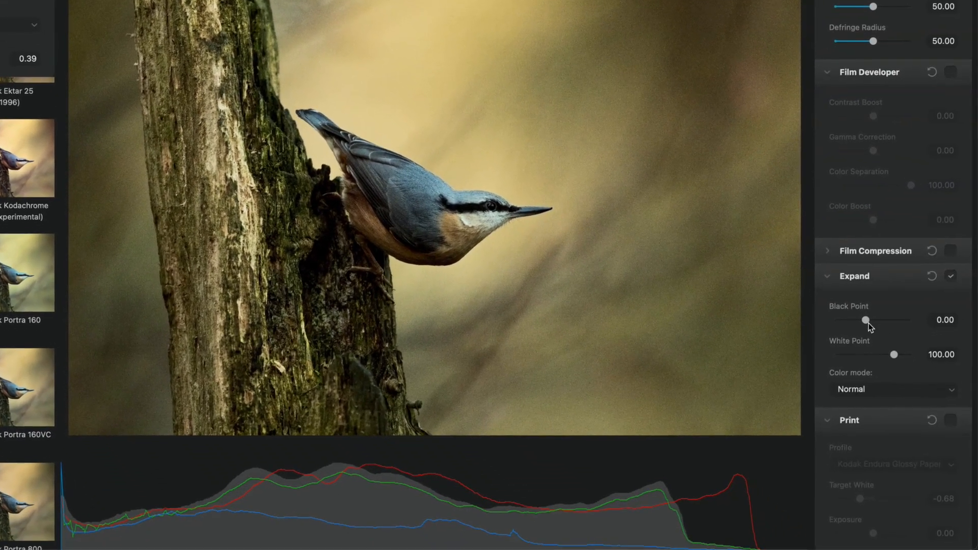
# Step: Set the Expand Black Point to -5.98 and the White Point to 95.48
pyautogui.moveTo(865, 319); pyautogui.dragTo(857, 321)
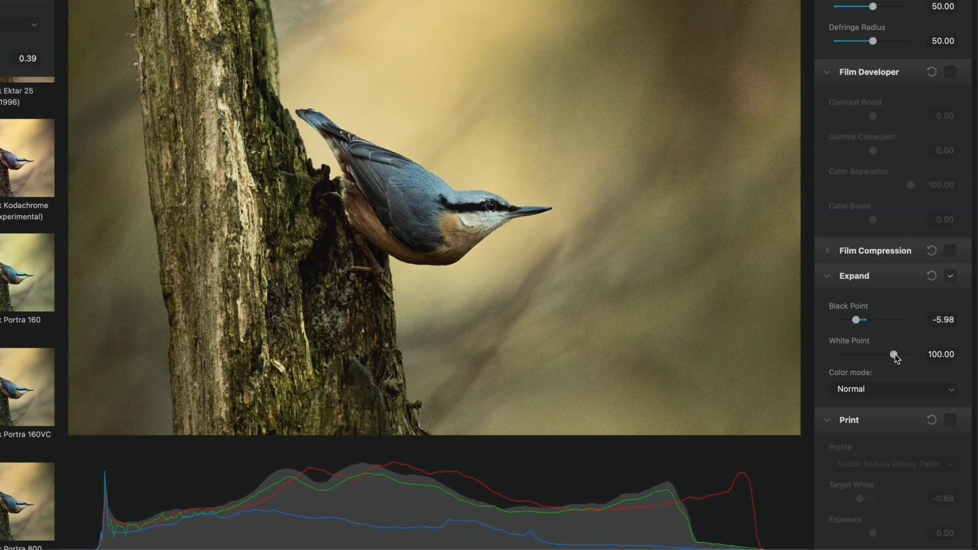
pyautogui.moveTo(893, 354); pyautogui.dragTo(891, 355)
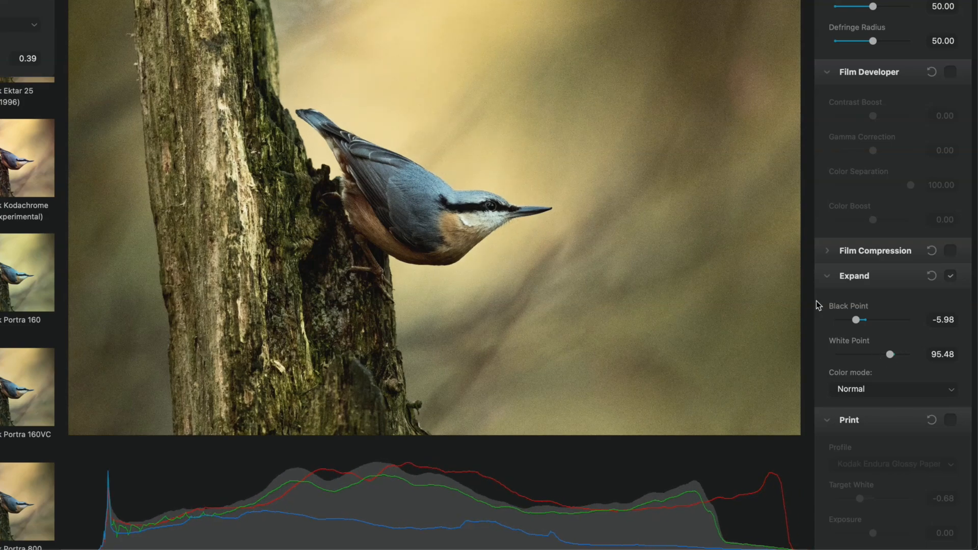
# Step: Enable the Print adjustments with the Linear profile
pyautogui.scroll(-8, 816, 300)
pyautogui.click(951, 7)
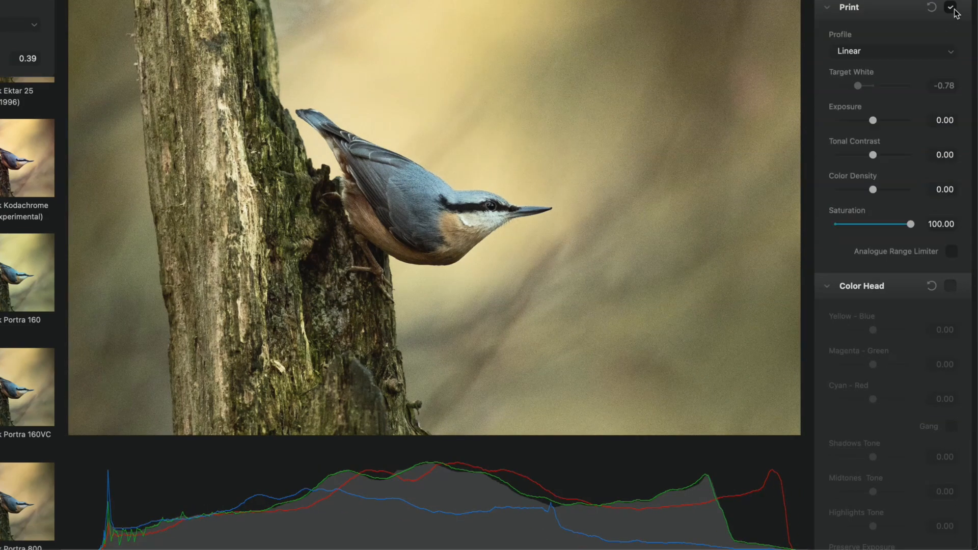
# Step: Choose the Fujifilm 3513 Print film profile and set the Print Tonal Contrast to -27.01 and Exposure to -0.98
pyautogui.click(916, 52)
pyautogui.click(909, 75)
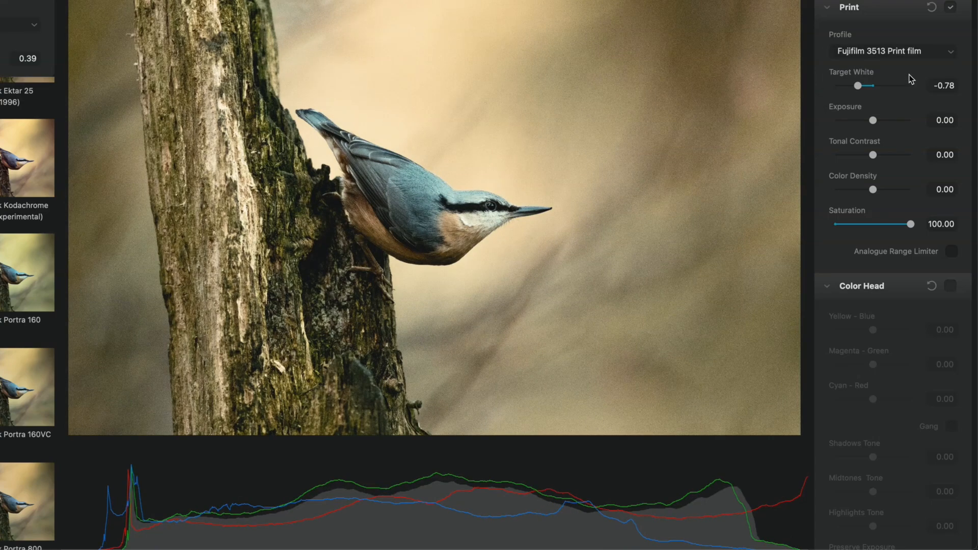
pyautogui.moveTo(872, 154); pyautogui.dragTo(854, 157)
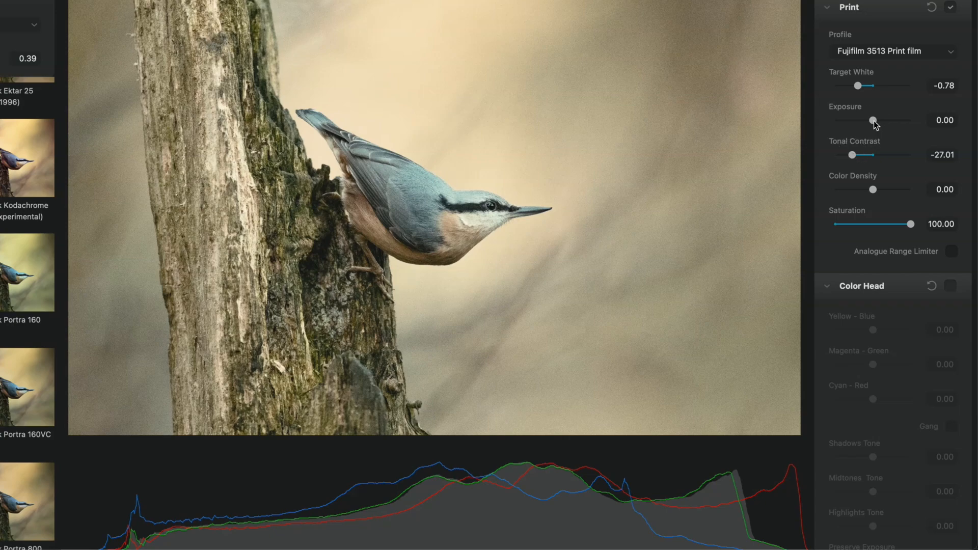
pyautogui.moveTo(873, 121); pyautogui.dragTo(862, 127)
# Step: Compare the photo before and after the film adjustments, and set the Expand Black Point to -2.36
pyautogui.scroll(3, 936, 200)
pyautogui.scroll(4, 922, 119)
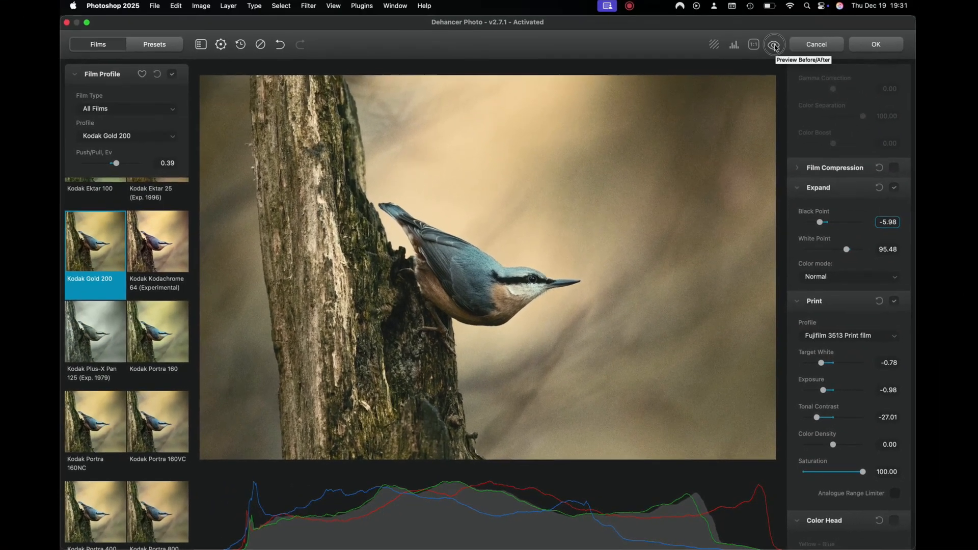
pyautogui.click(774, 47)
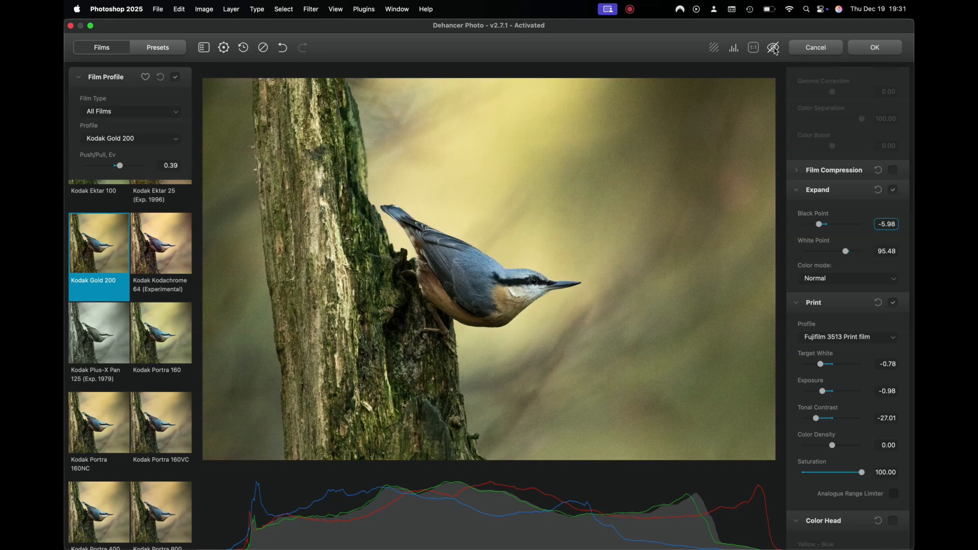
pyautogui.click(774, 48)
pyautogui.click(773, 48)
pyautogui.click(774, 48)
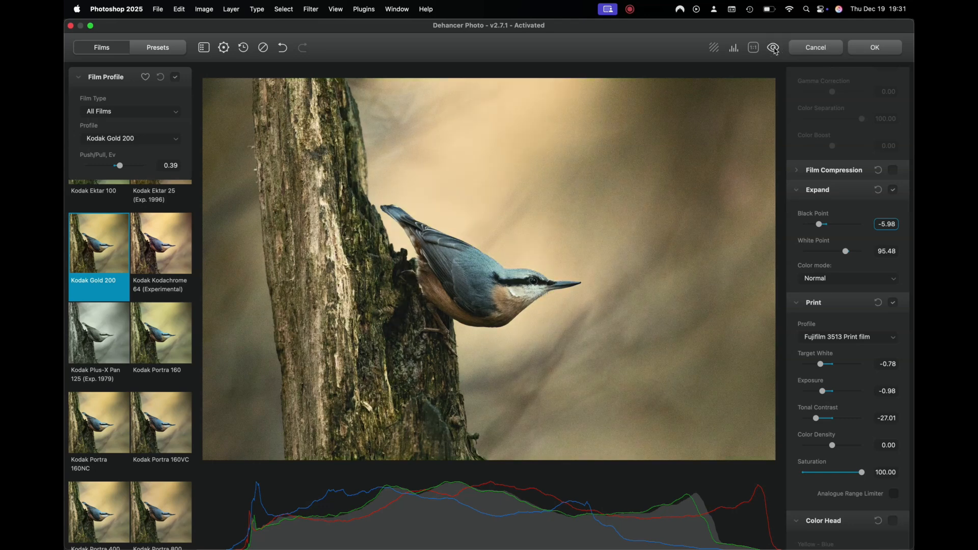
pyautogui.click(773, 48)
pyautogui.click(773, 48)
pyautogui.moveTo(820, 229); pyautogui.dragTo(826, 228)
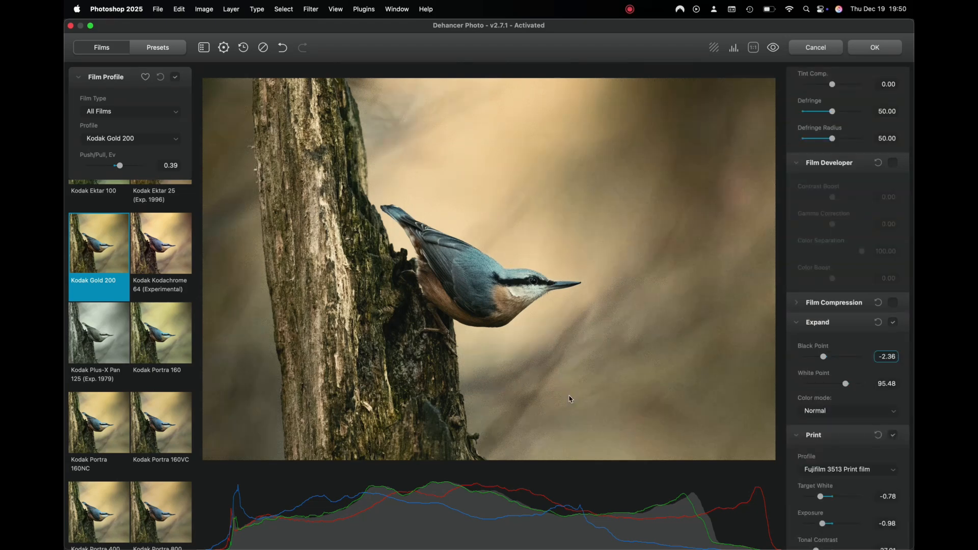
# Step: Enable Film Grain and set its Size to 7.42 while checking the bird at 1:1 magnification
pyautogui.click(757, 53)
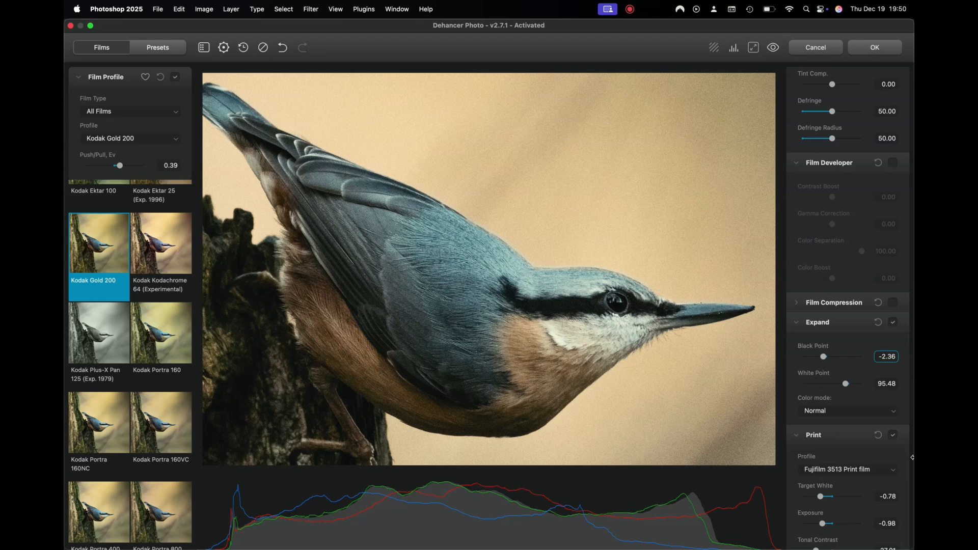
pyautogui.scroll(-10, 905, 459)
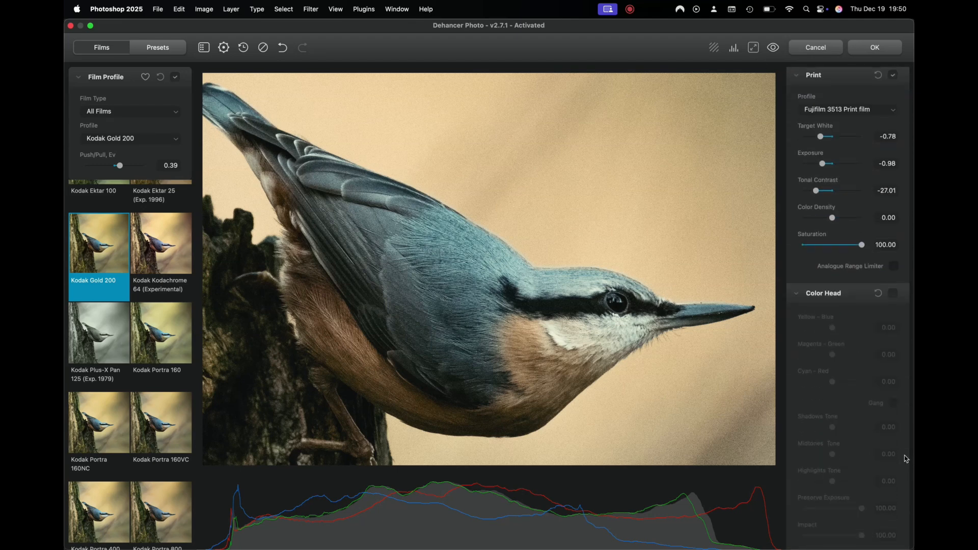
pyautogui.scroll(-8, 905, 458)
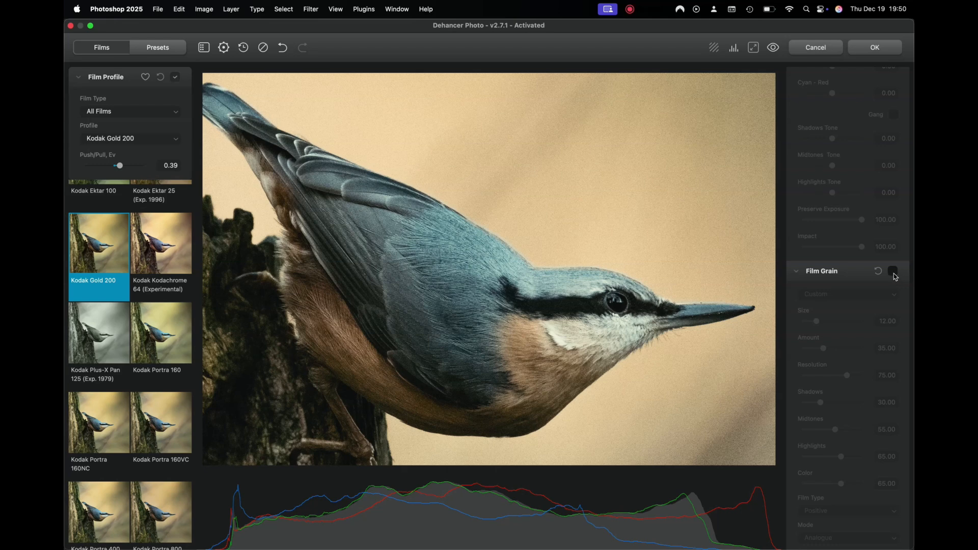
pyautogui.click(893, 272)
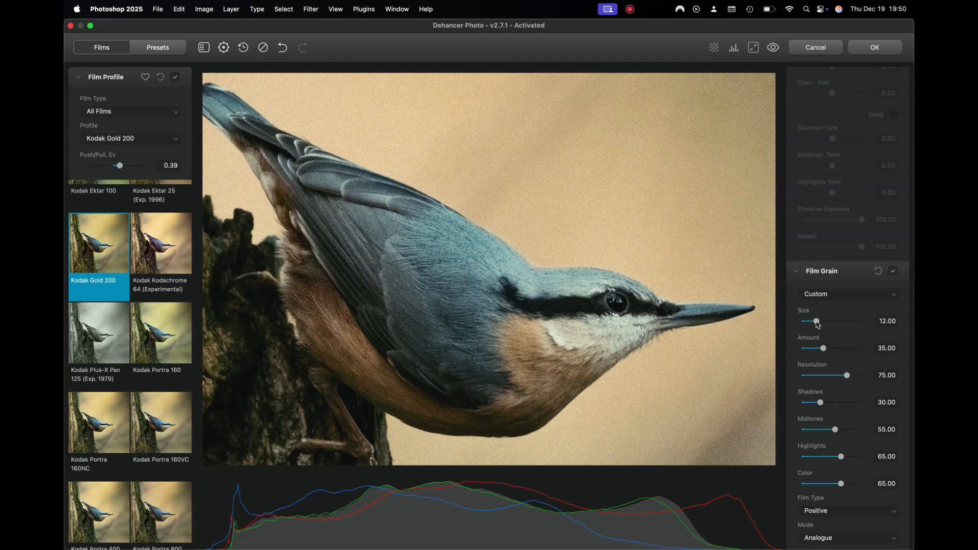
pyautogui.moveTo(816, 322); pyautogui.dragTo(811, 322)
pyautogui.click(754, 50)
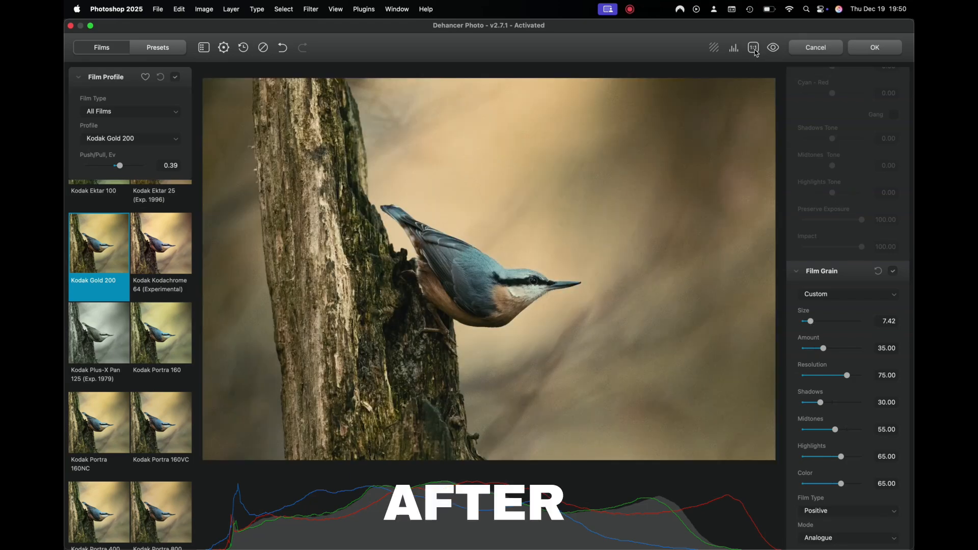
# Step: Compare the full photo before and after the film look, and apply the Dehancer filter
pyautogui.click(773, 49)
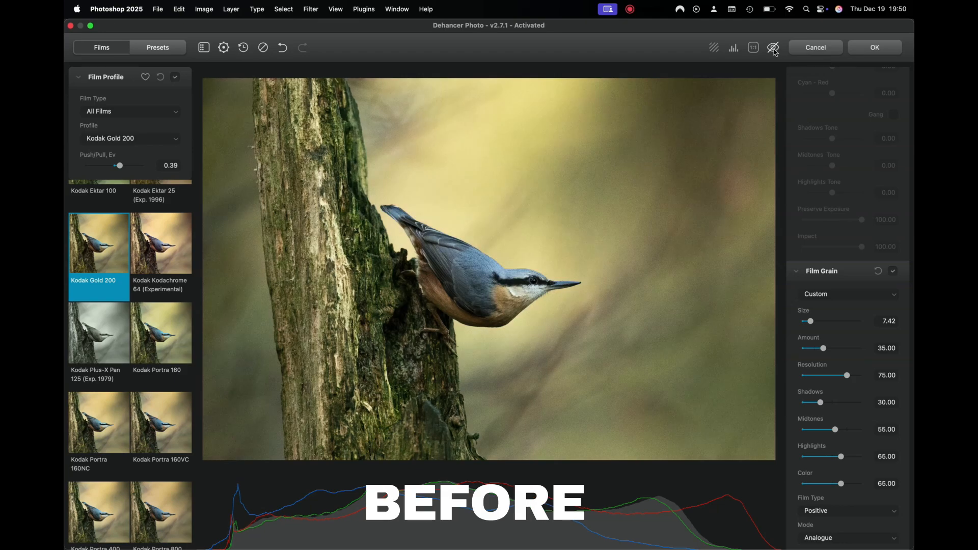
pyautogui.click(773, 49)
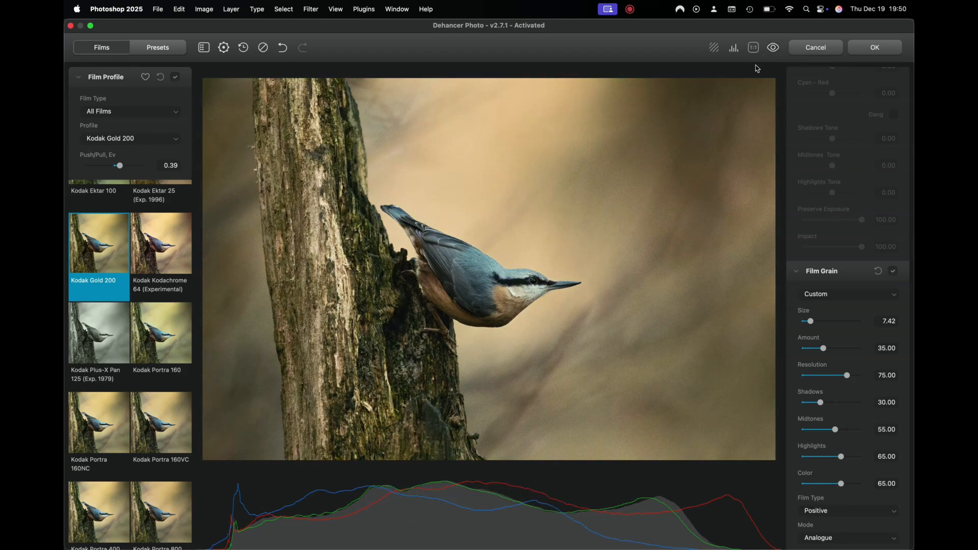
pyautogui.click(875, 48)
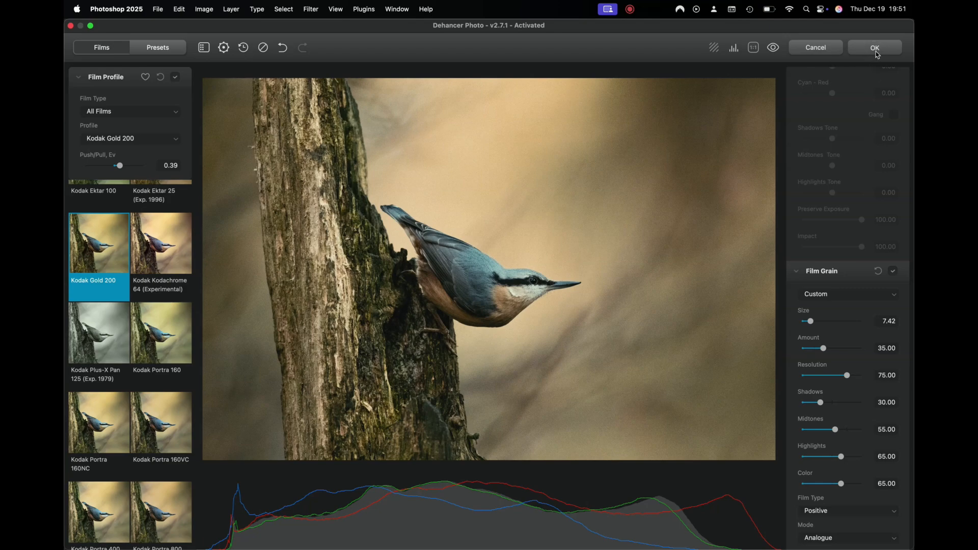